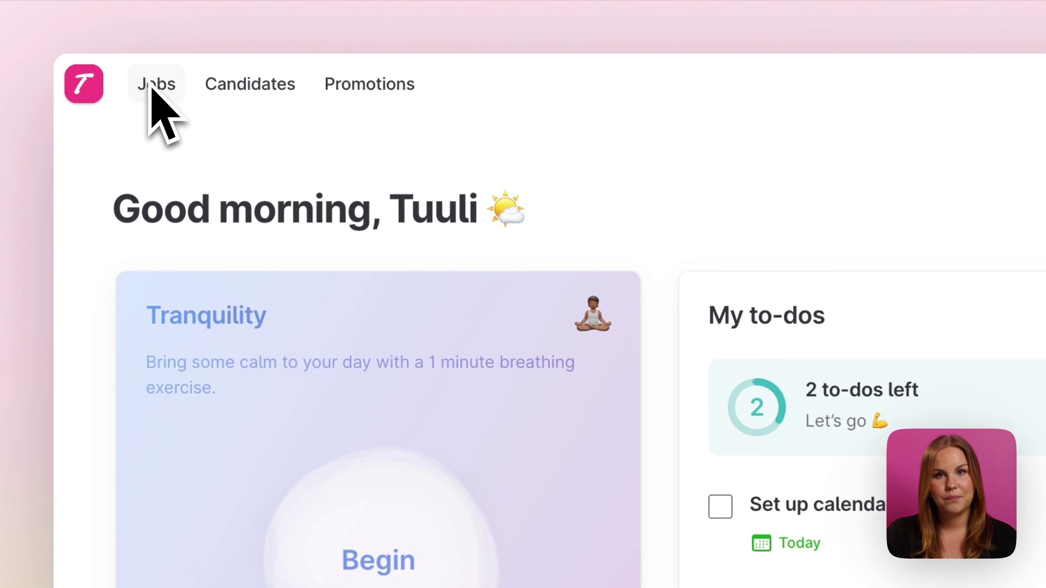
Switch to the Candidates tab to list all 31 candidates
click(246, 84)
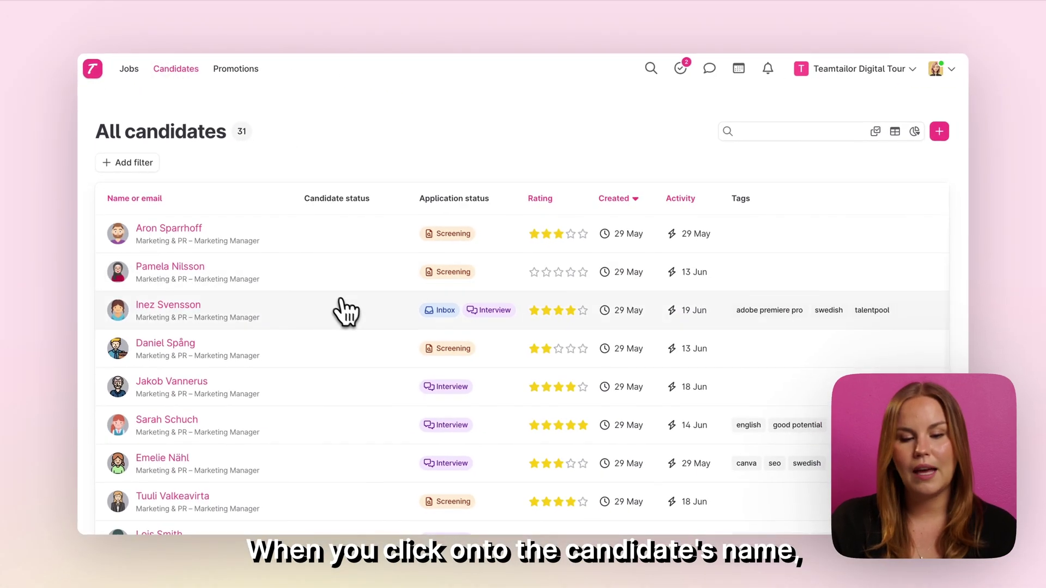
Open the third candidate's profile card from the All candidates table
click(349, 306)
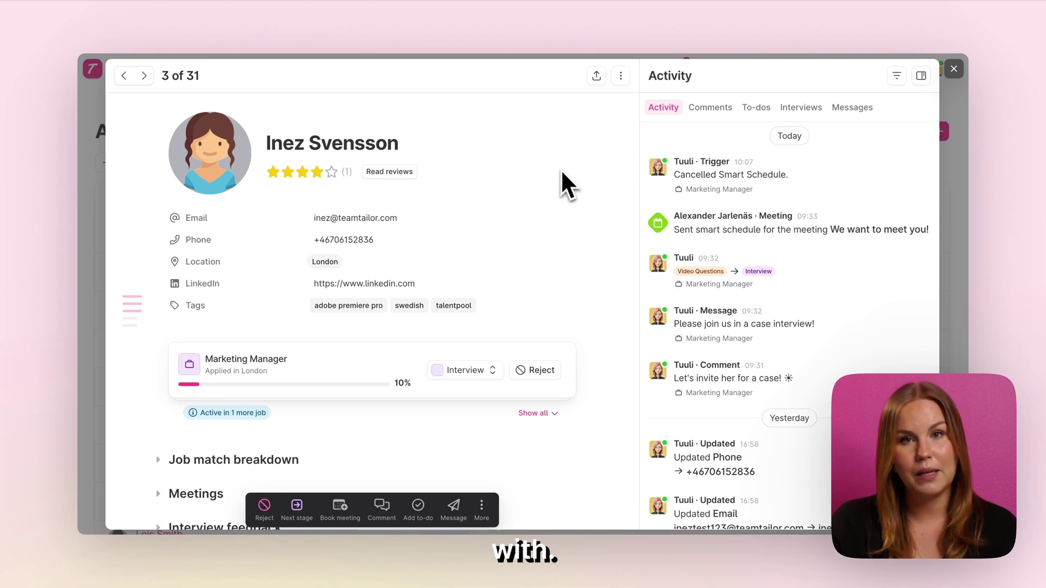
Show the CSM - Sweden job under Marketing Manager, then review the Questions and Resume sections
scroll(588, 207, down, 2)
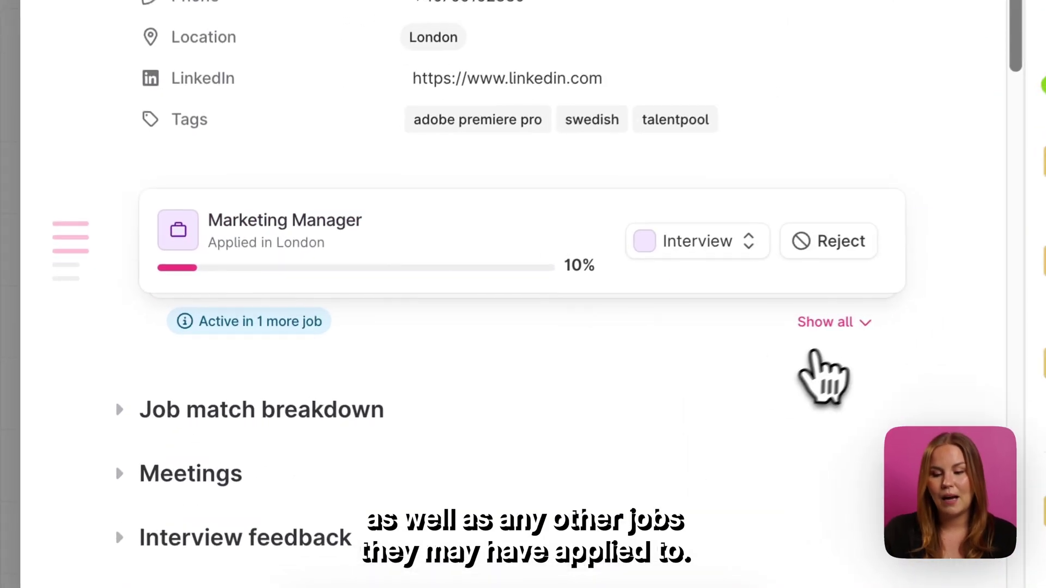
click(536, 349)
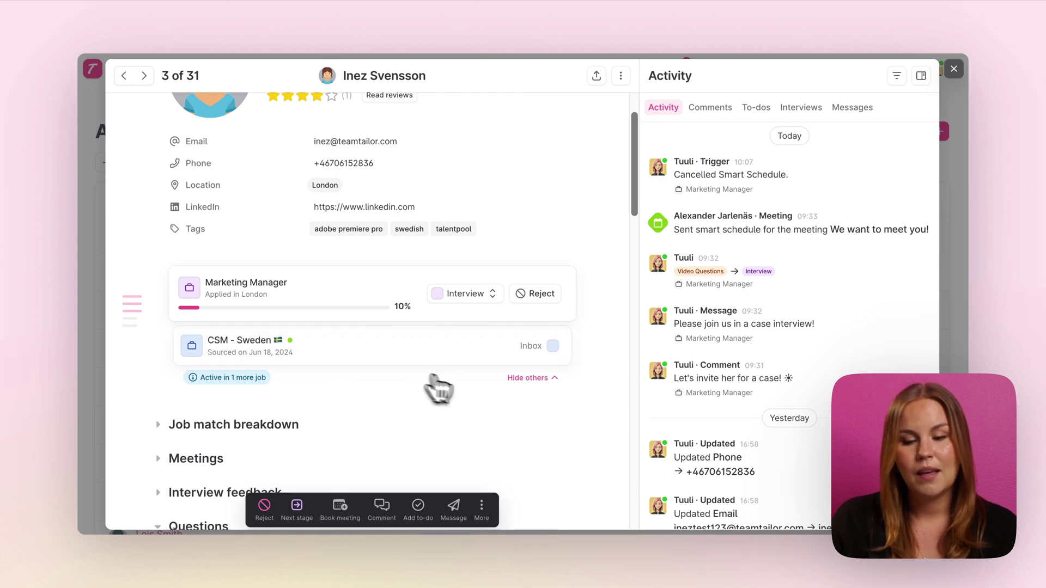
scroll(465, 384, down, 3)
scroll(471, 381, down, 3)
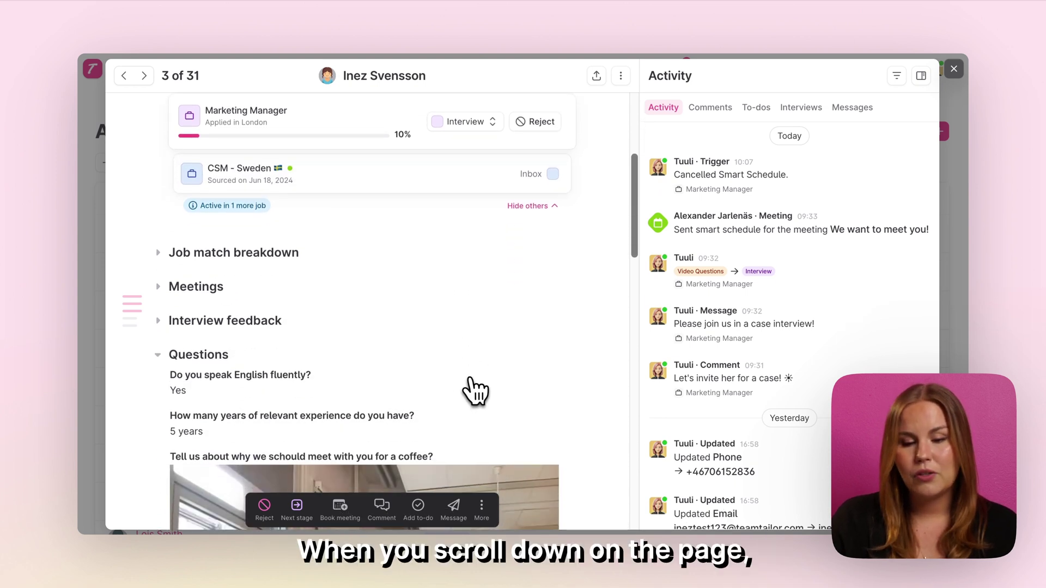
scroll(621, 381, down, 1)
scroll(602, 342, down, 1)
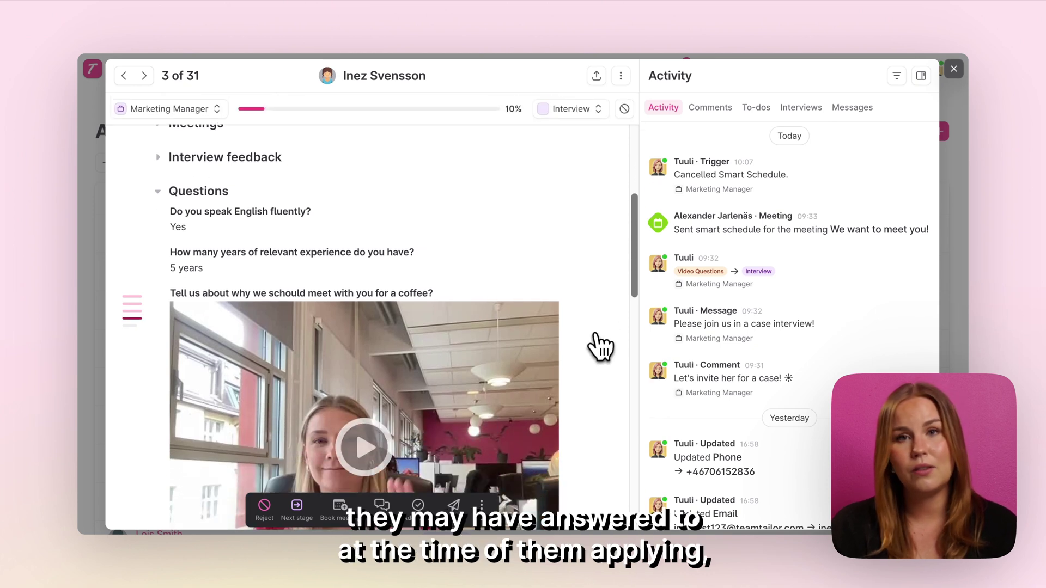
scroll(599, 347, down, 10)
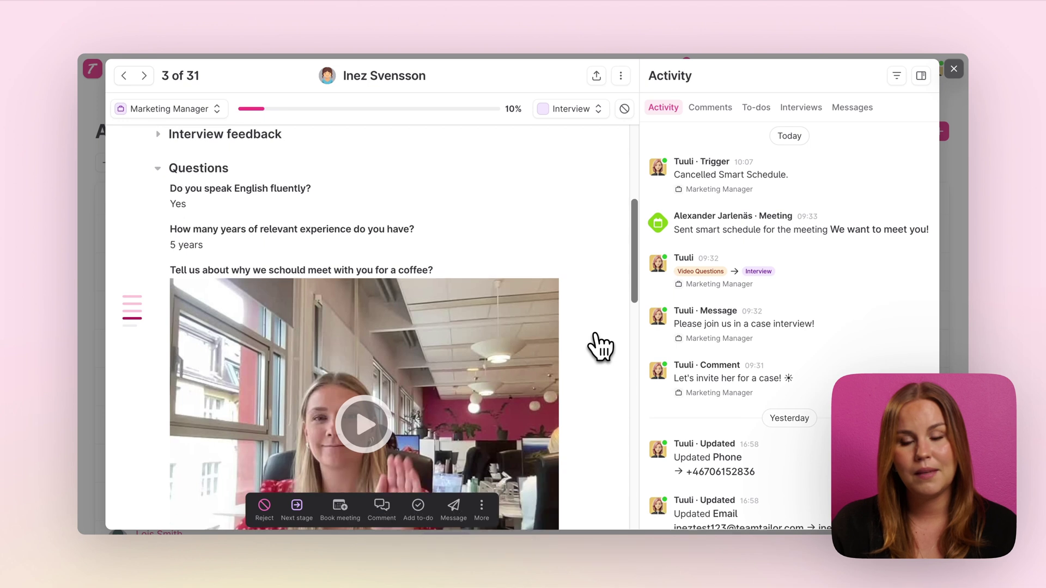
scroll(601, 347, down, 1)
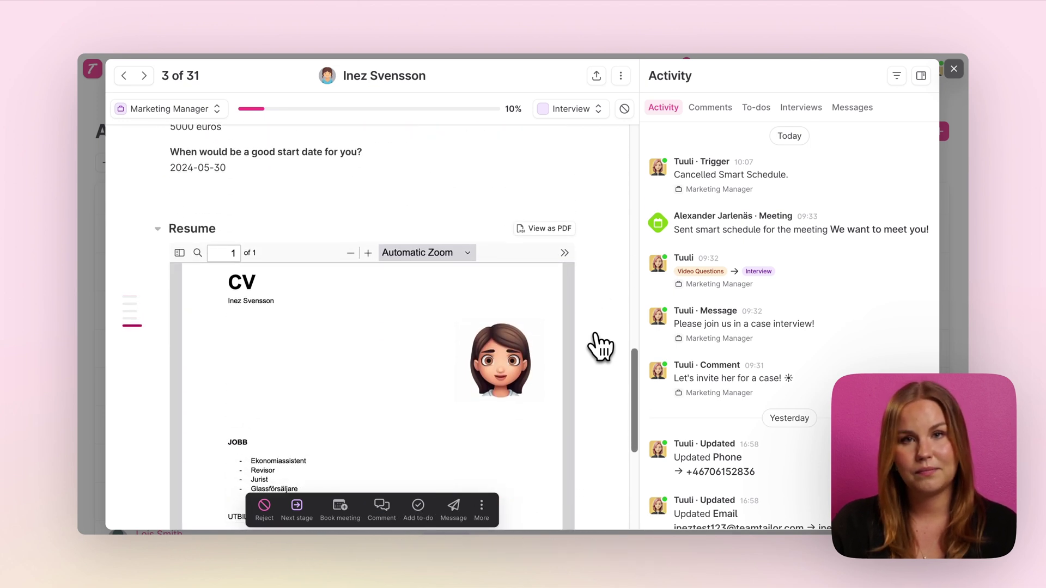
scroll(602, 312, up, 10)
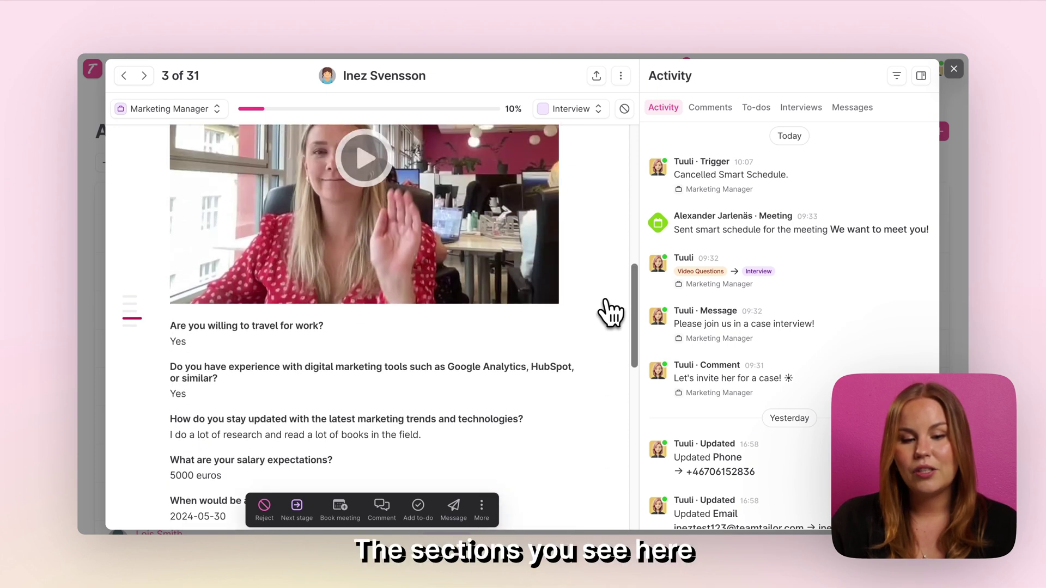
scroll(610, 313, up, 5)
mouse_move(131, 316)
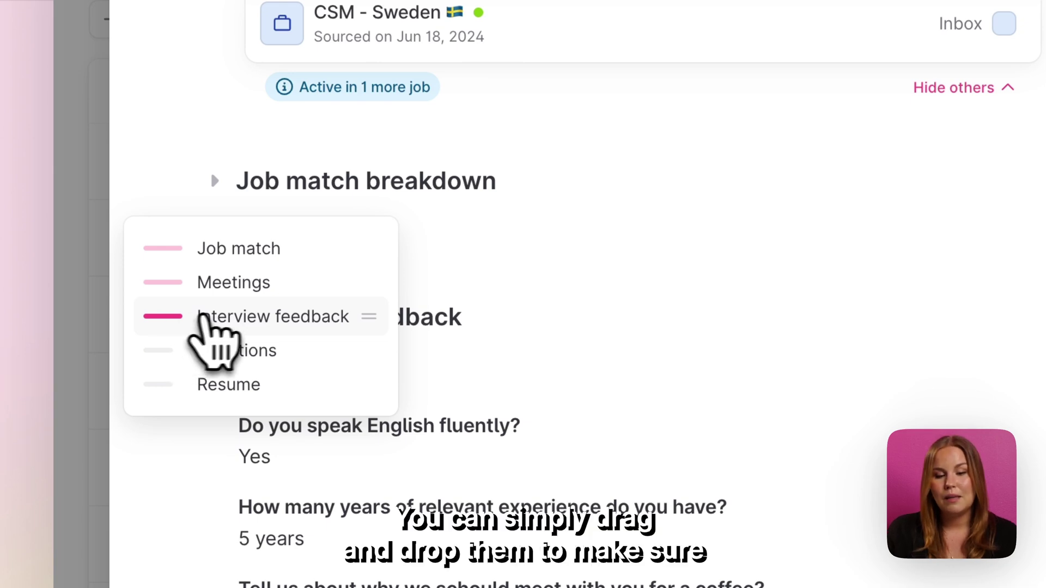
Drag Questions above Job match in the card's left section navigator
drag(226, 354, 182, 269)
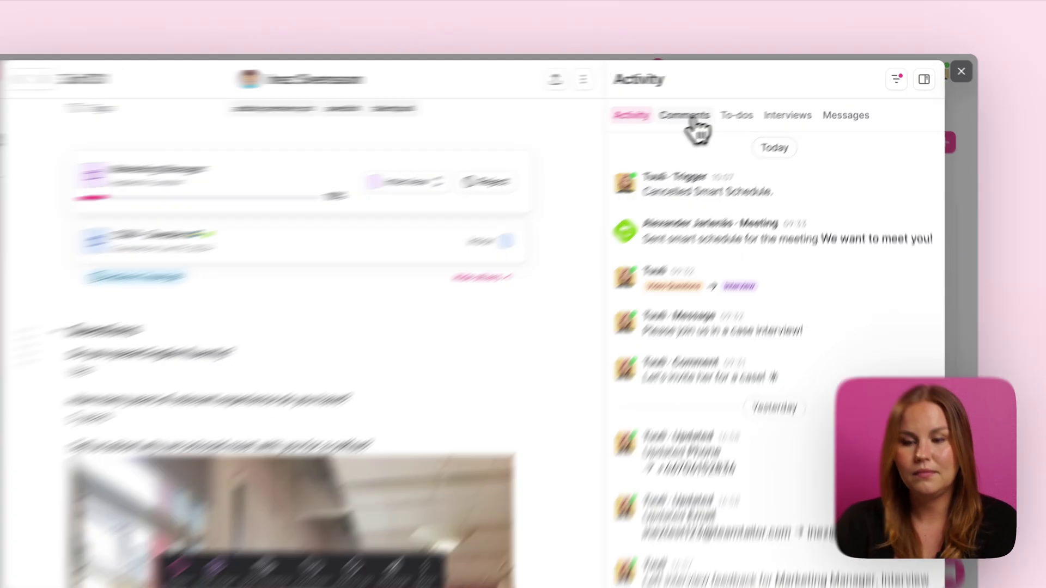
In Comments, choose Comment on candidate and filter comments to All jobs
click(710, 109)
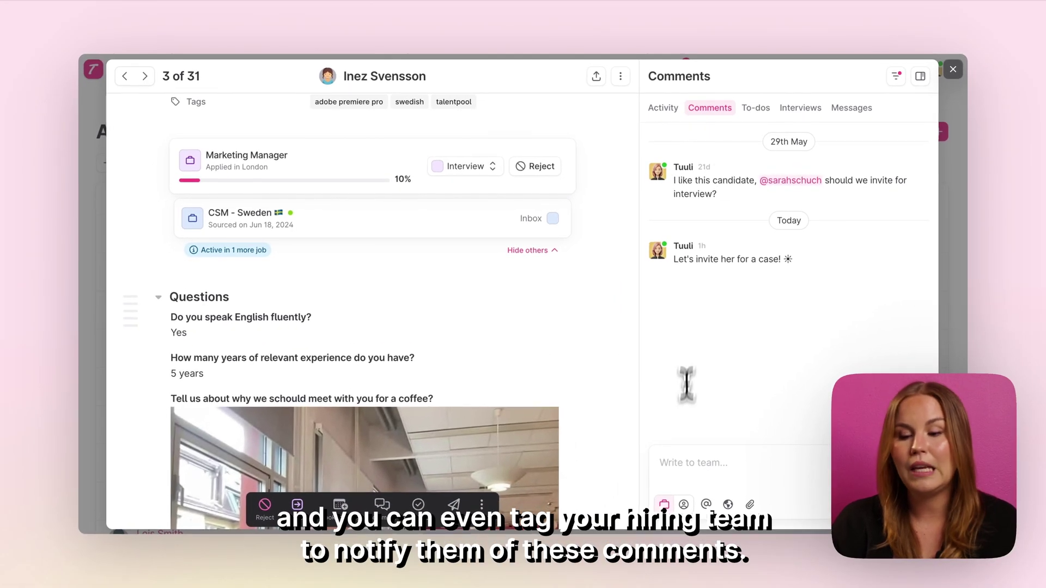
click(669, 517)
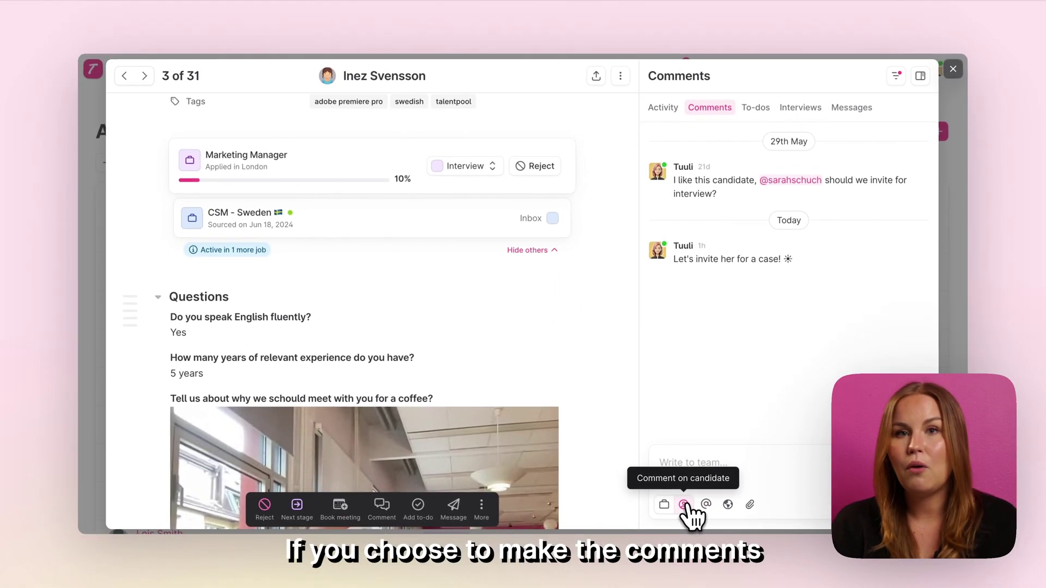
click(685, 506)
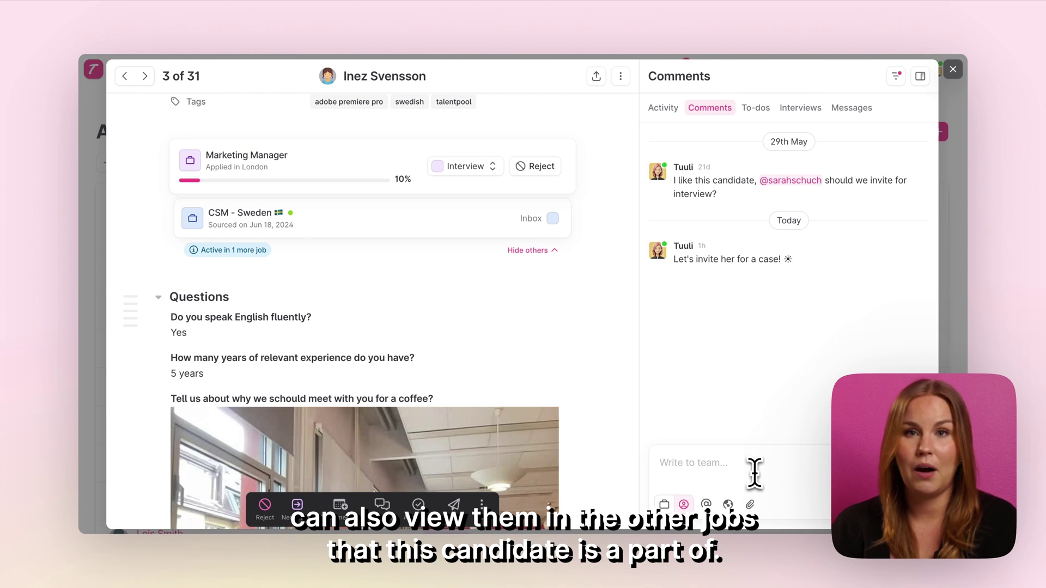
click(896, 76)
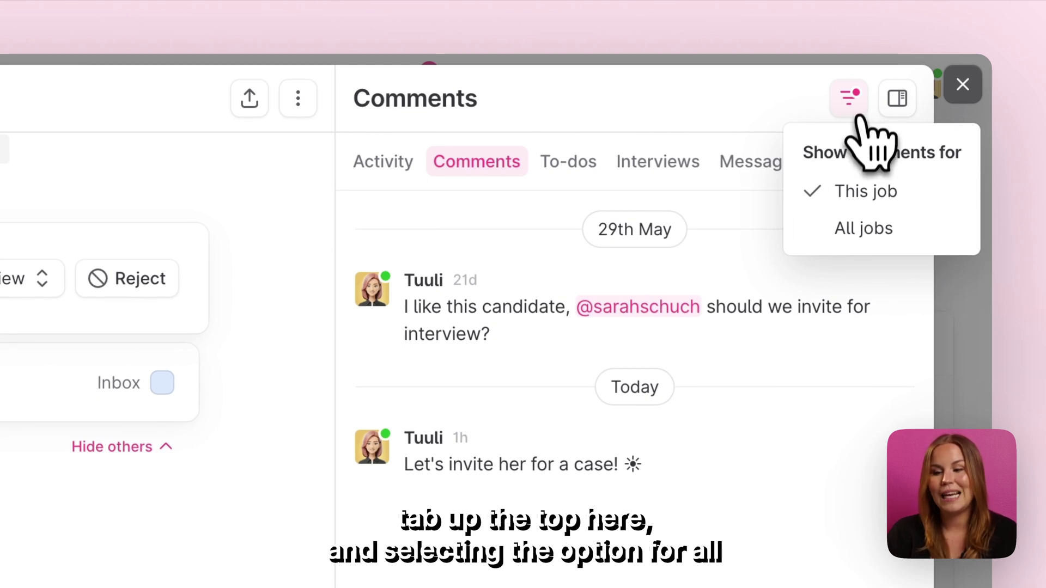
click(859, 231)
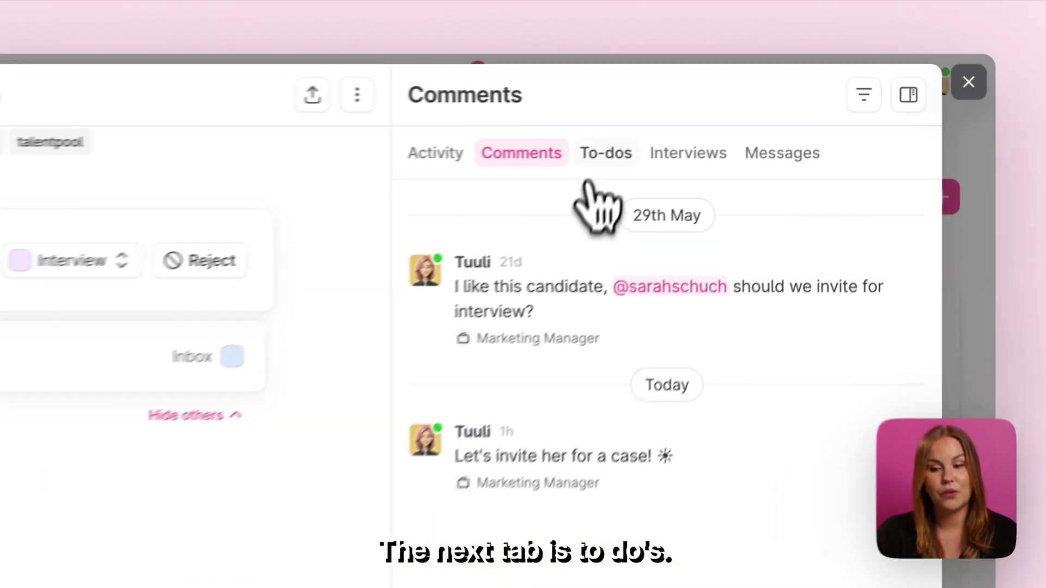
Add a Get references to-do for a teammate due tomorrow, then view the Interviews kits
click(753, 110)
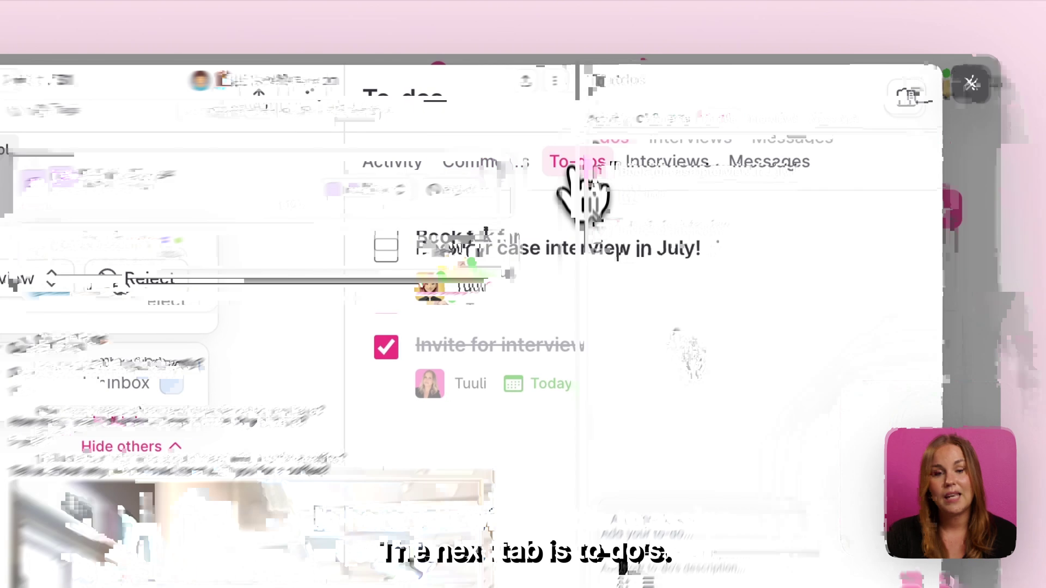
click(654, 531)
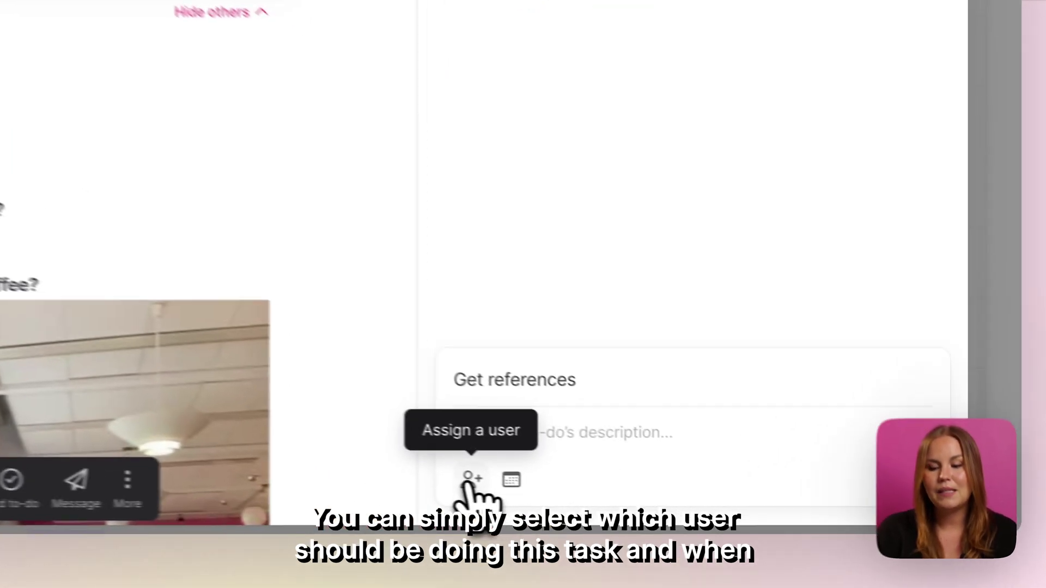
click(668, 504)
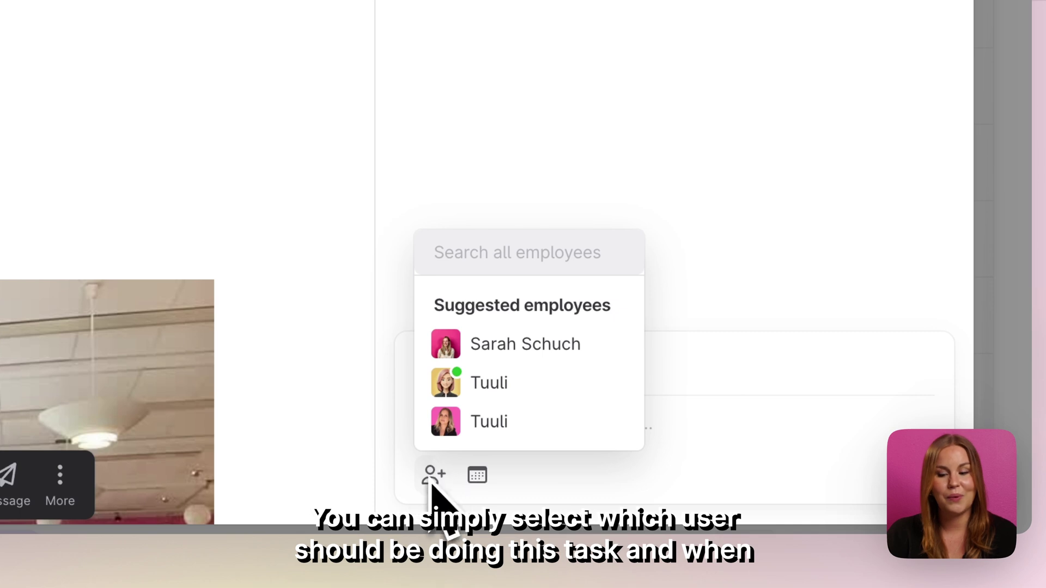
click(488, 435)
click(478, 474)
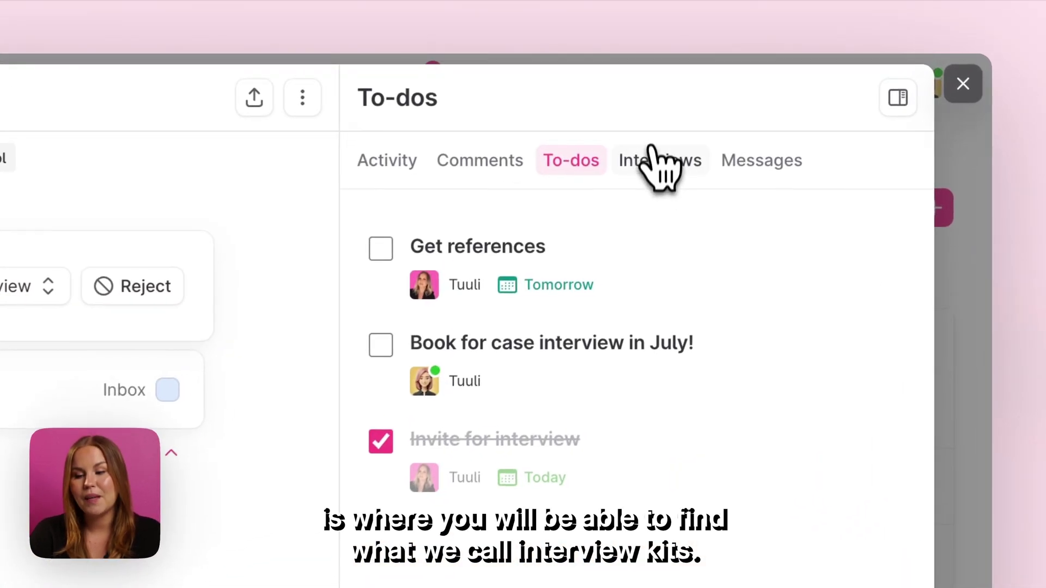
click(797, 108)
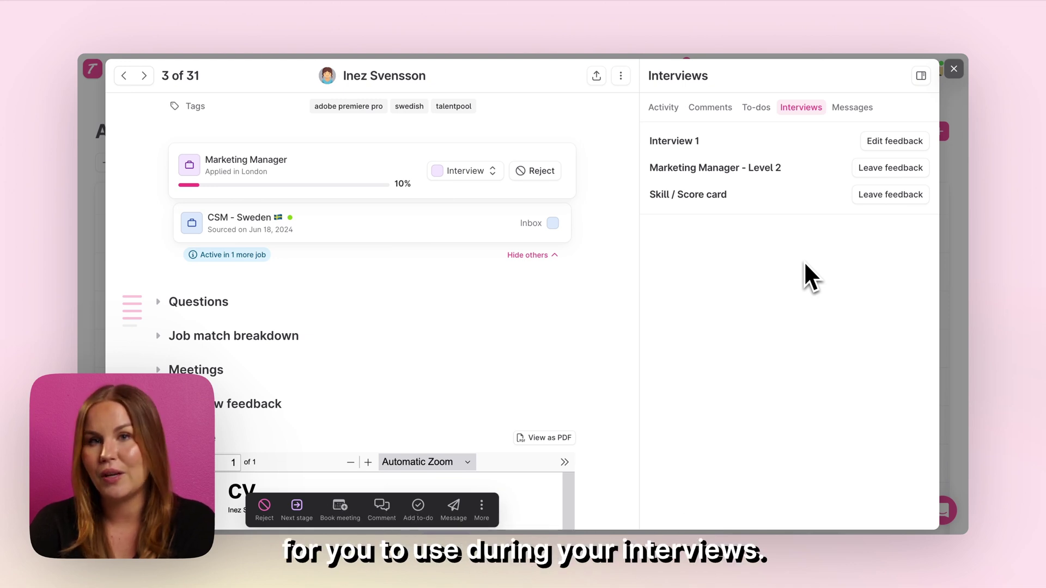
Fill in and save the Marketing Manager - Level 2 interview scorecard
click(857, 173)
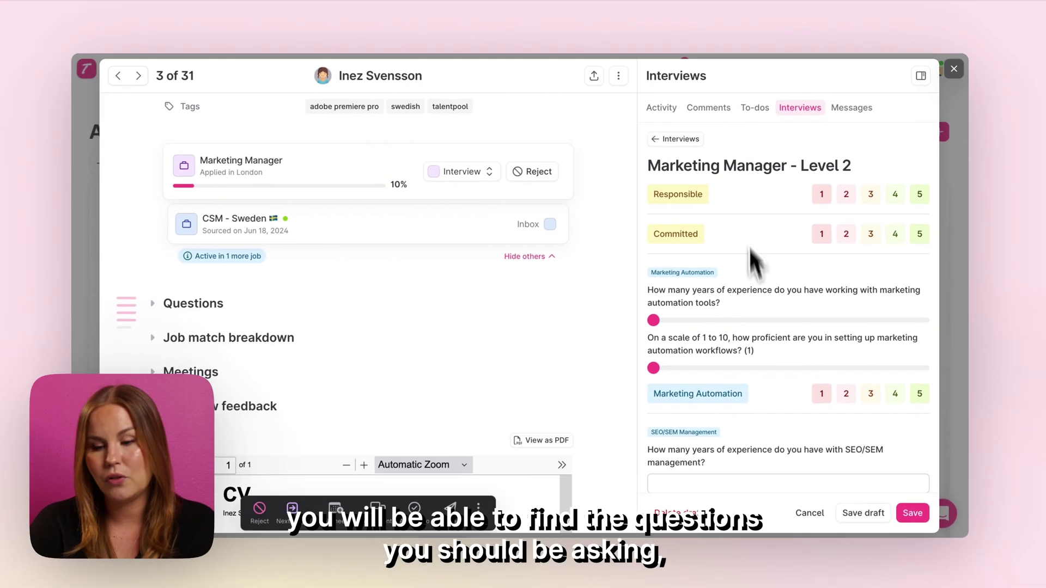
scroll(763, 343, down, 6)
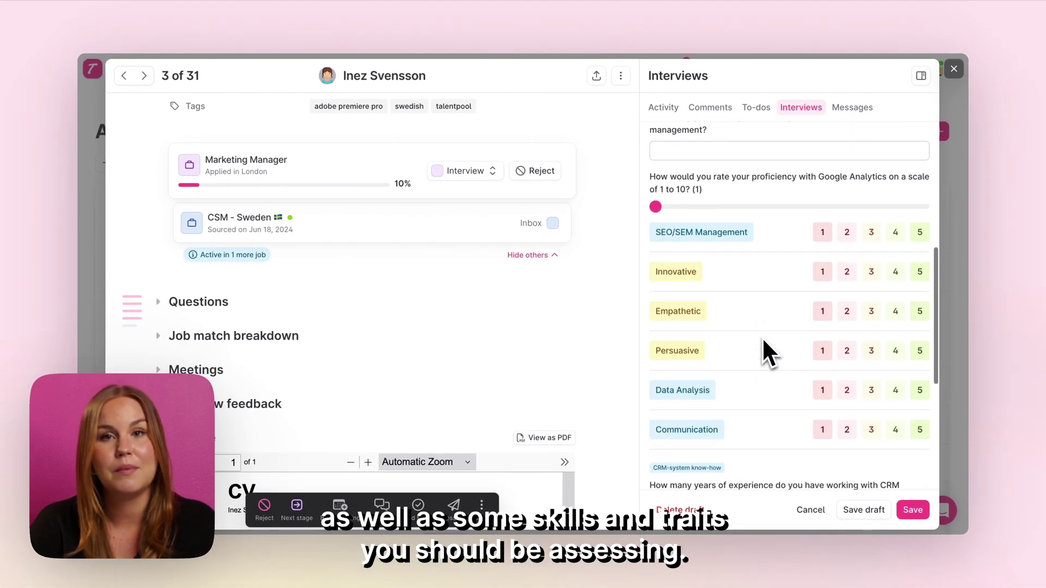
scroll(764, 343, down, 3)
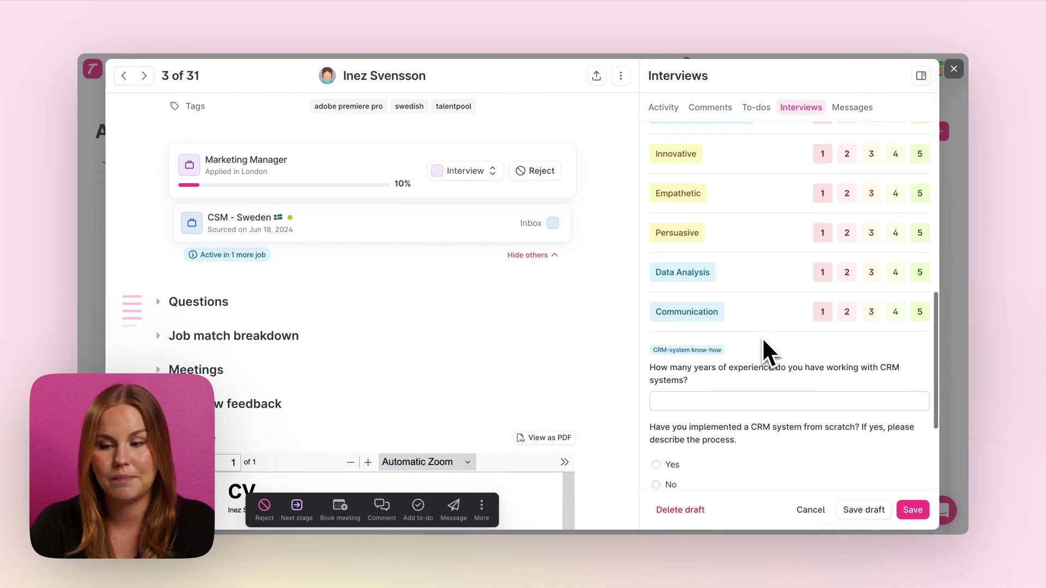
scroll(762, 341, down, 3)
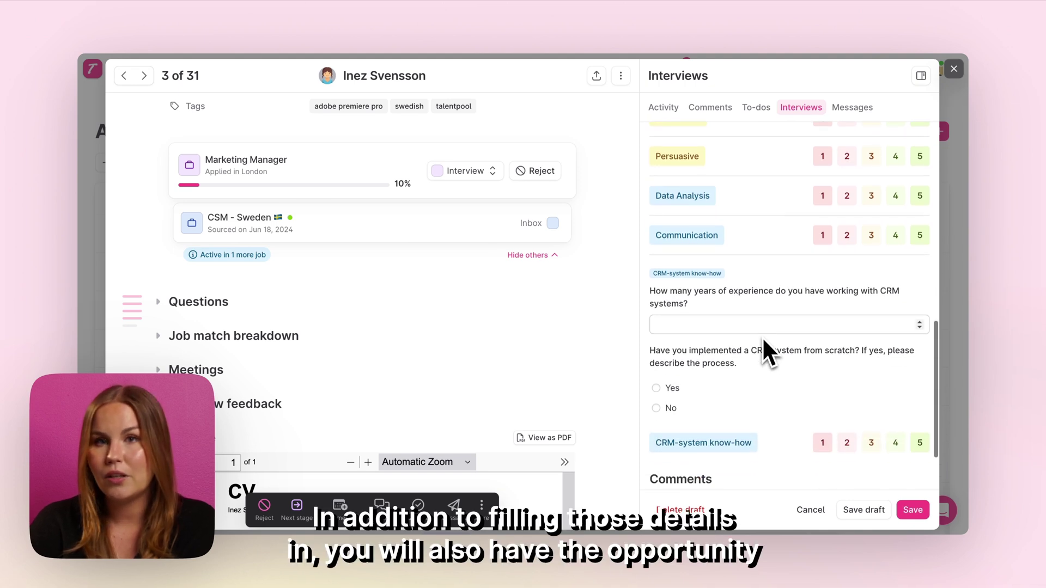
scroll(763, 340, down, 2)
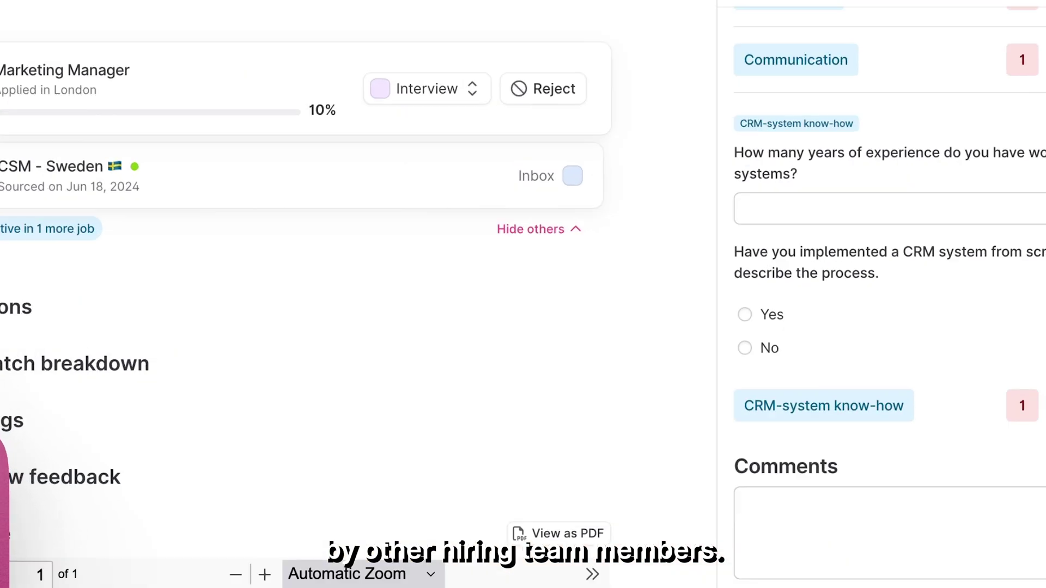
click(912, 510)
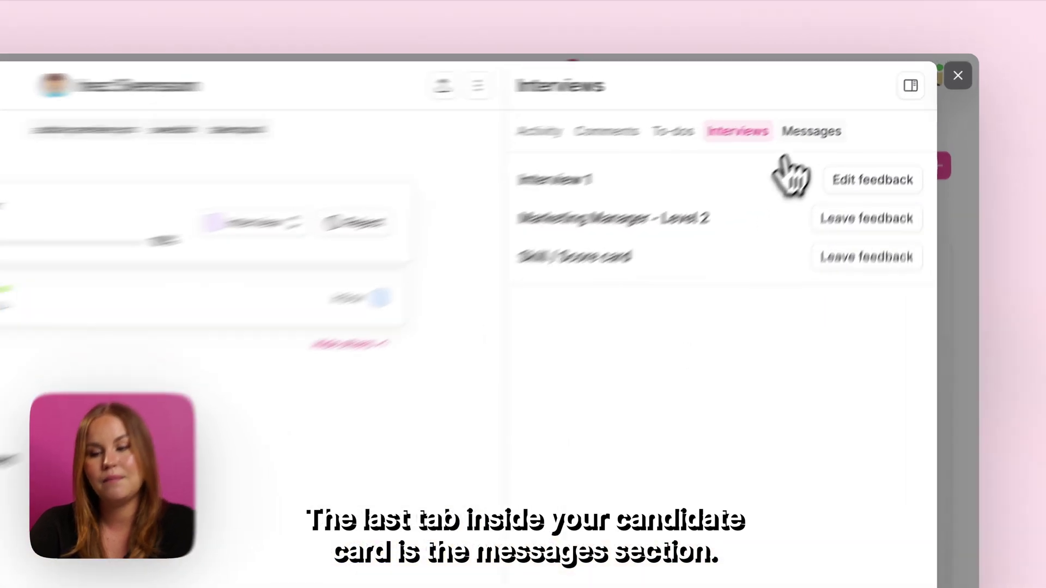
Show the Messages thread and hide the other job, leaving only Marketing Manager
click(852, 107)
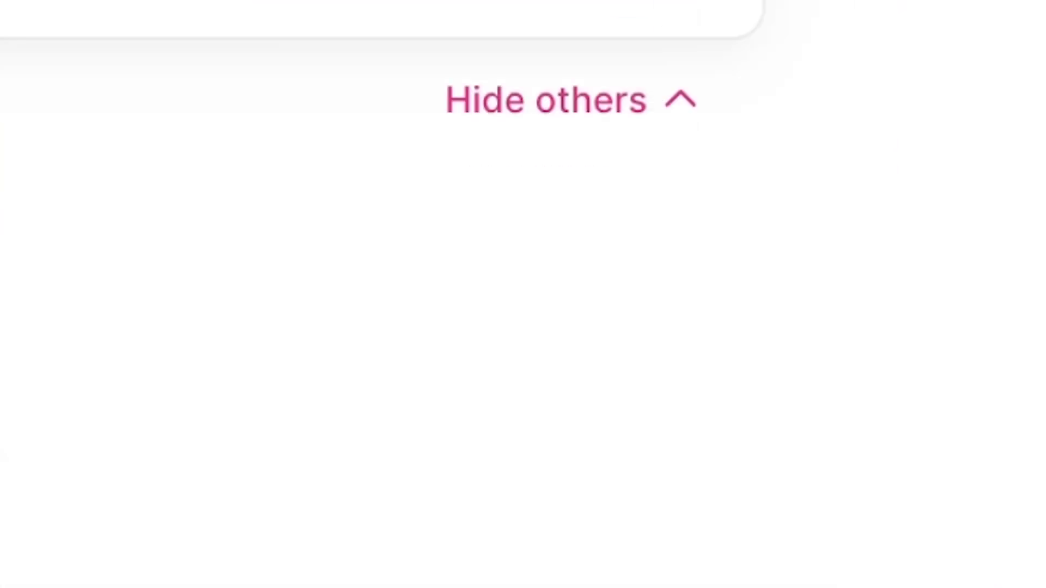
click(527, 255)
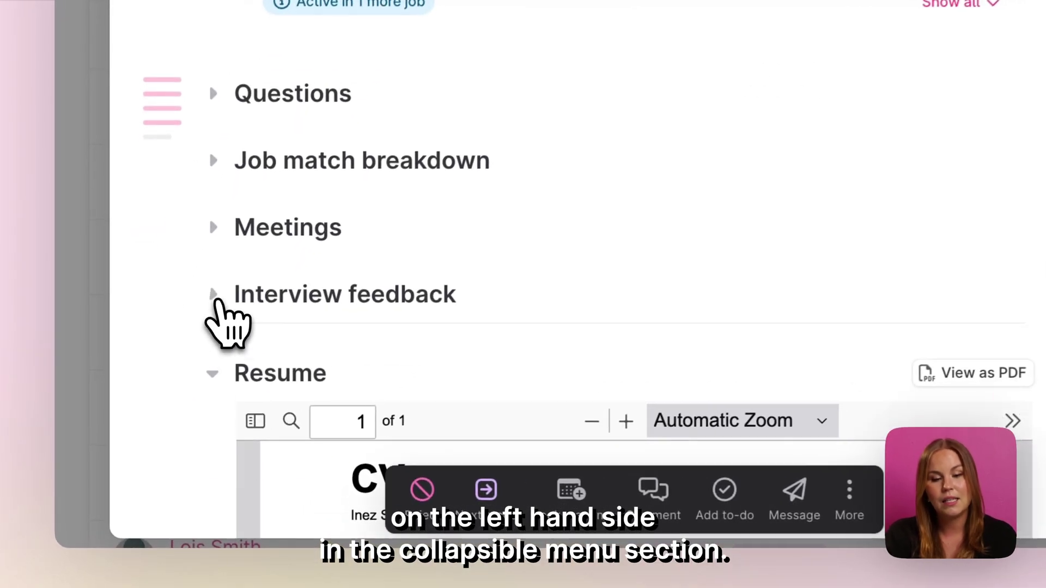
Move the Marketing Manager application to the Interview Review stage with Next stage
click(159, 407)
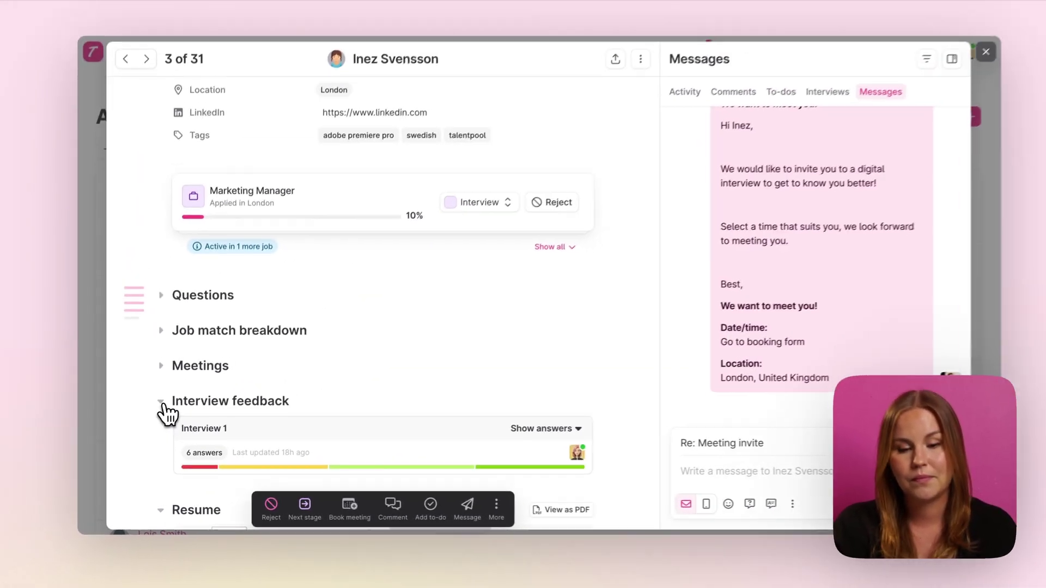
click(215, 292)
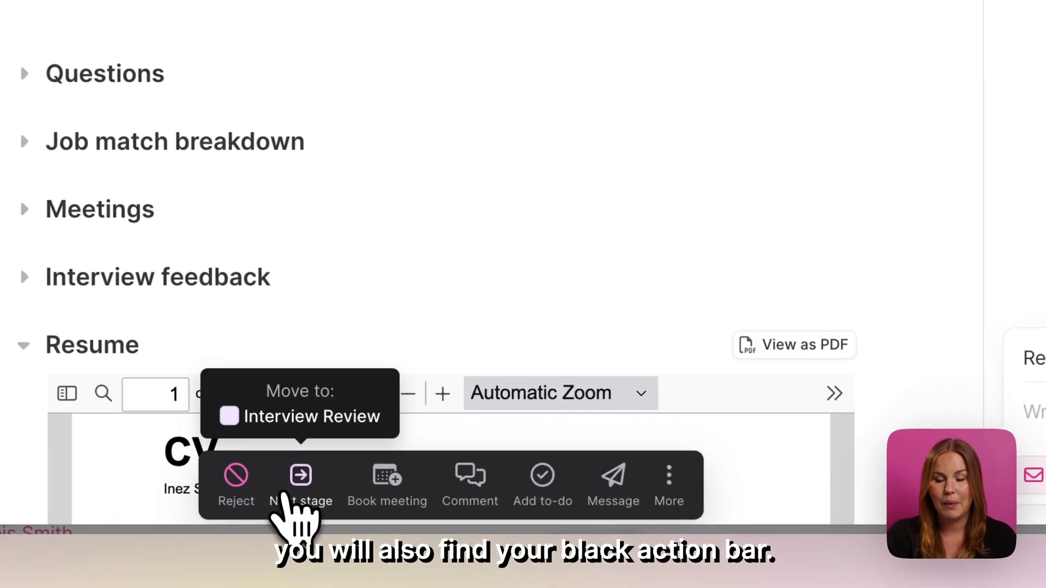
click(285, 498)
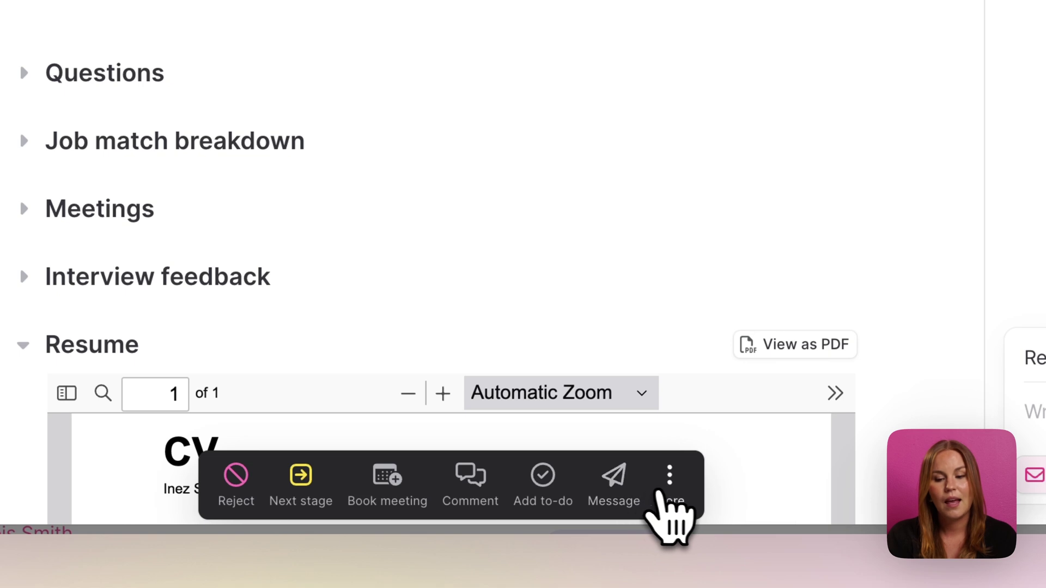
click(669, 493)
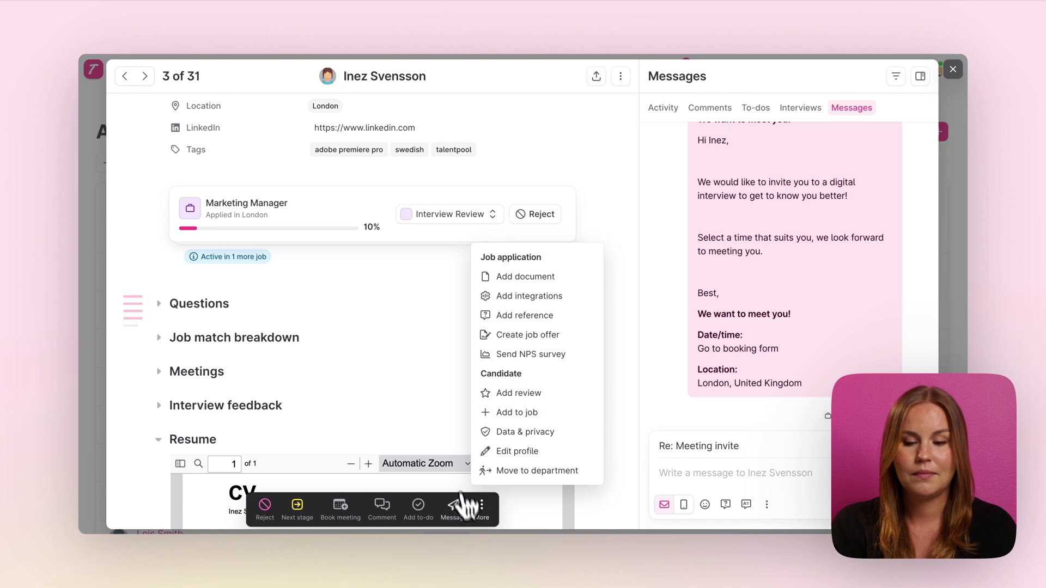
click(482, 510)
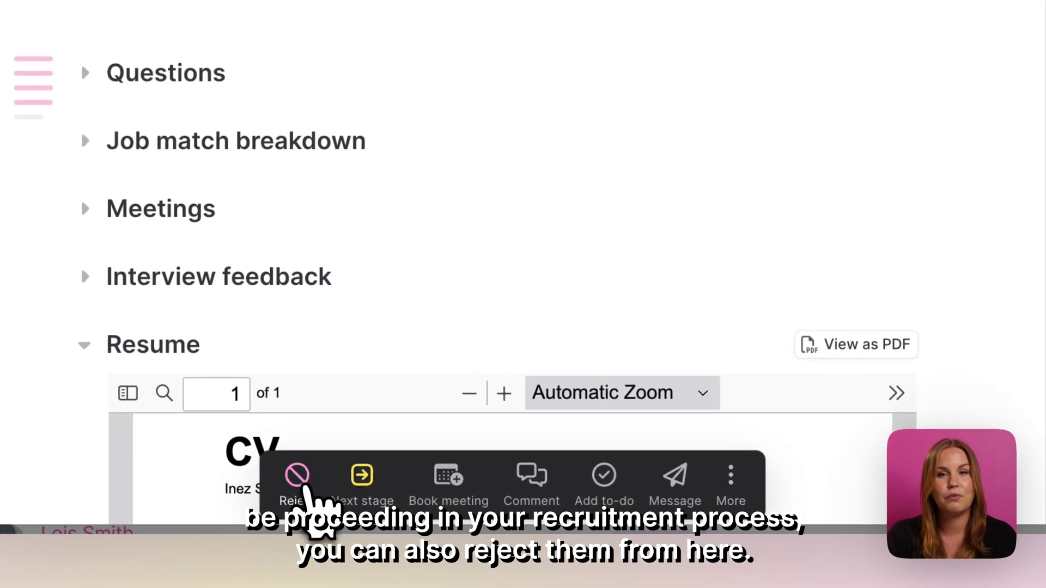
Start a rejection with reason Not a fit and the Reject email template, showing delay options
click(297, 488)
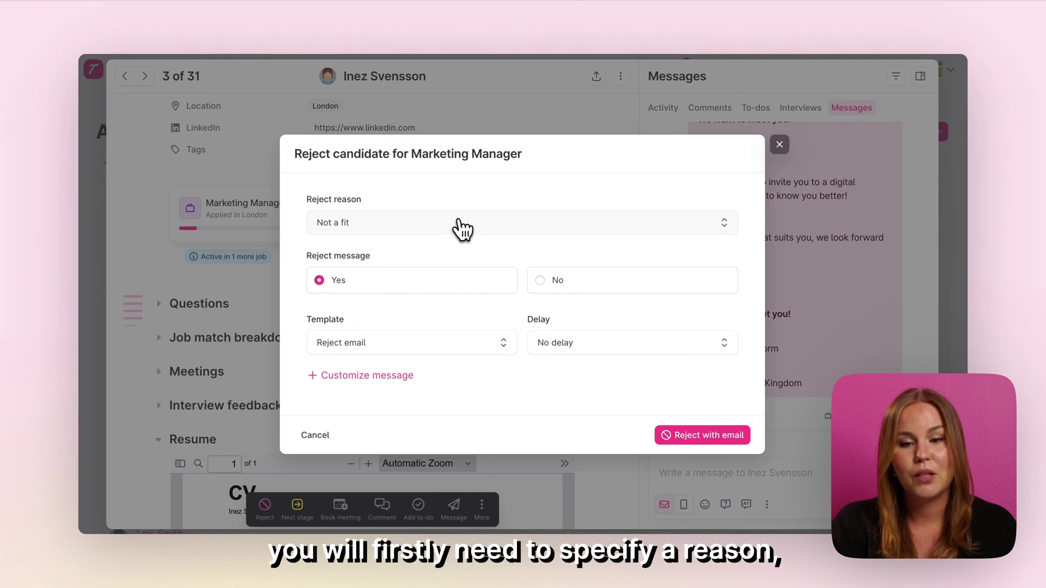
click(460, 221)
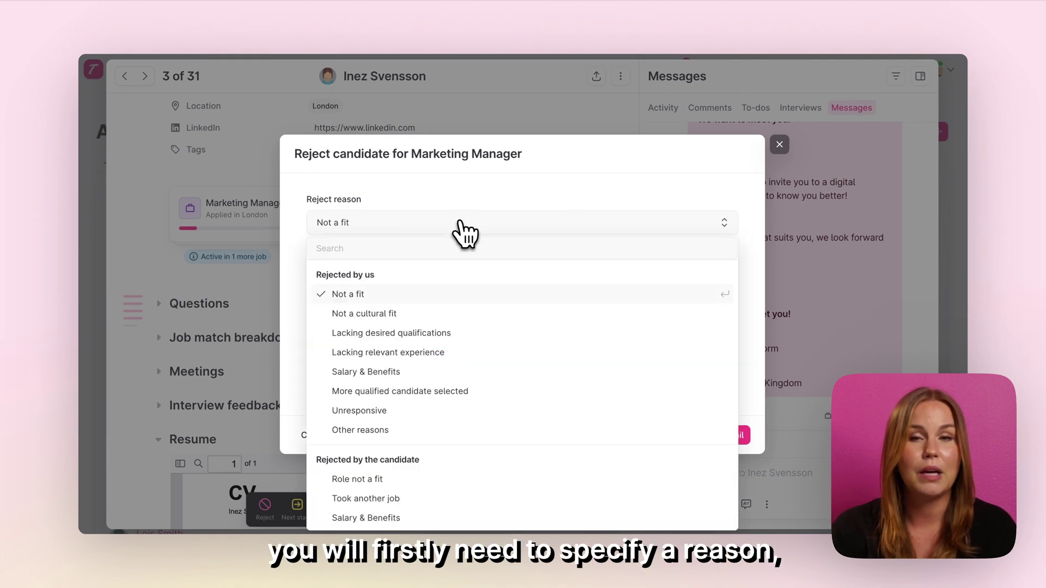
click(462, 228)
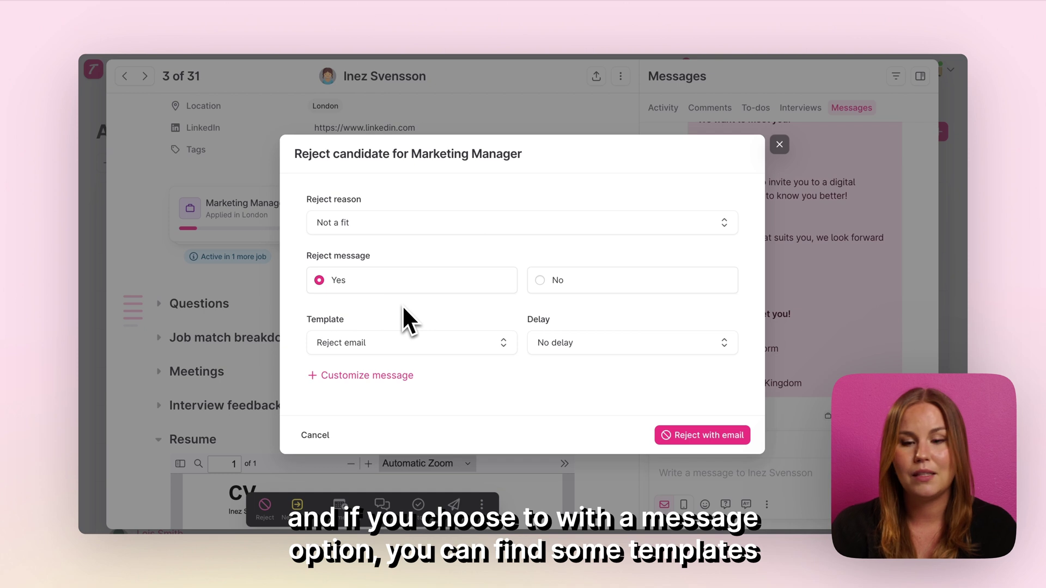
click(393, 342)
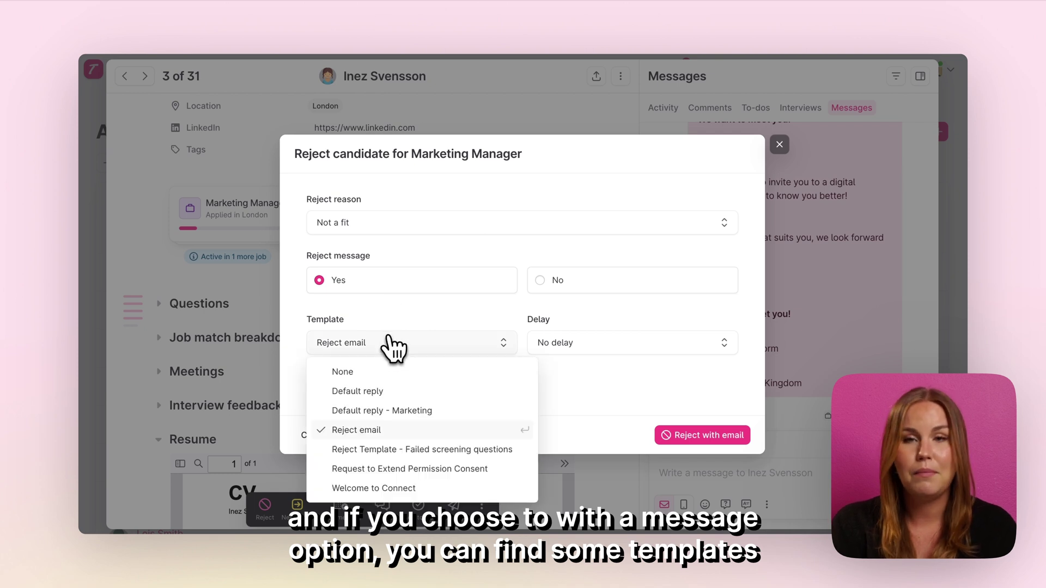
click(393, 342)
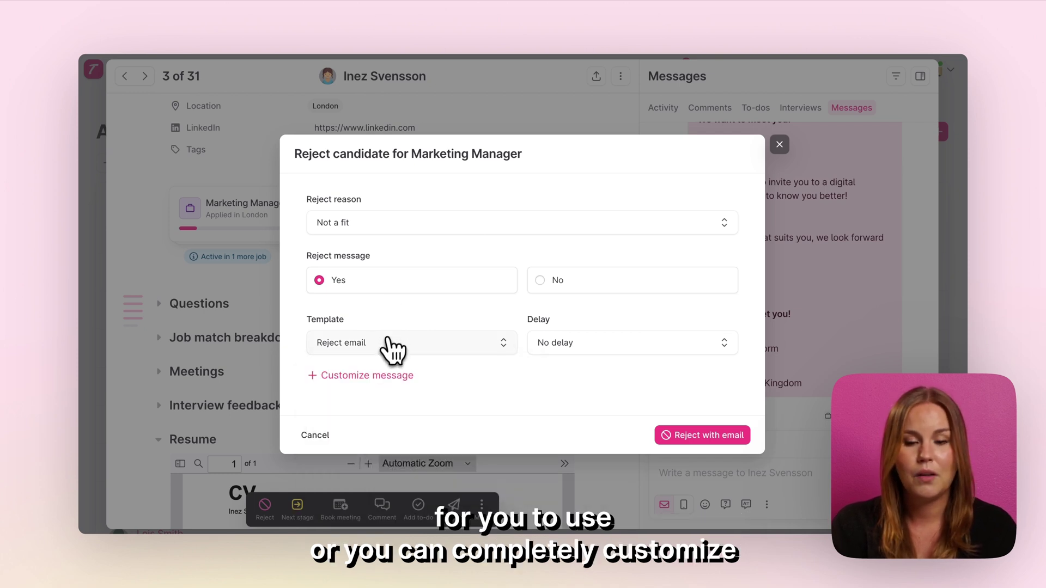
click(366, 375)
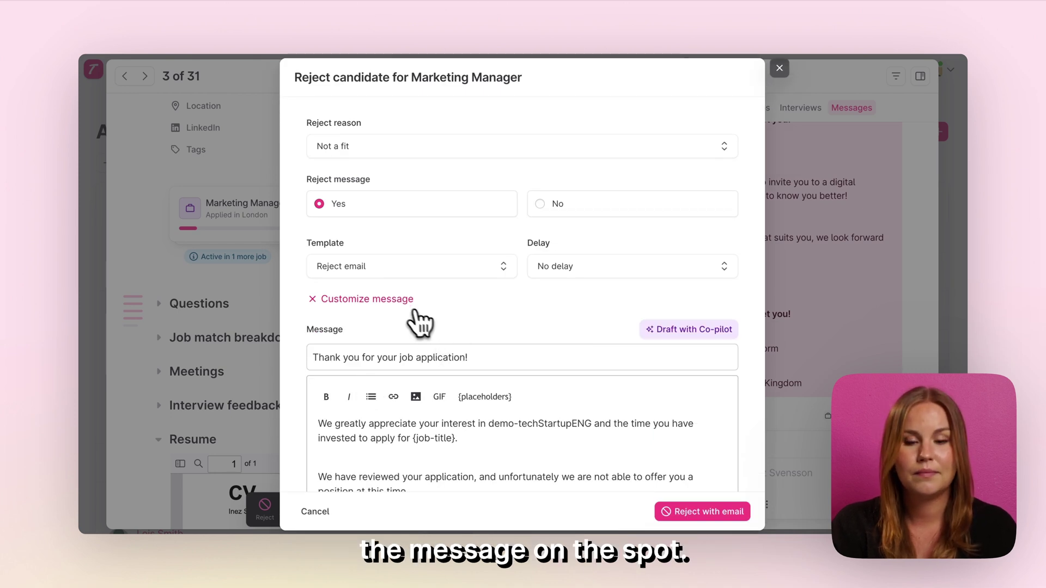
click(394, 299)
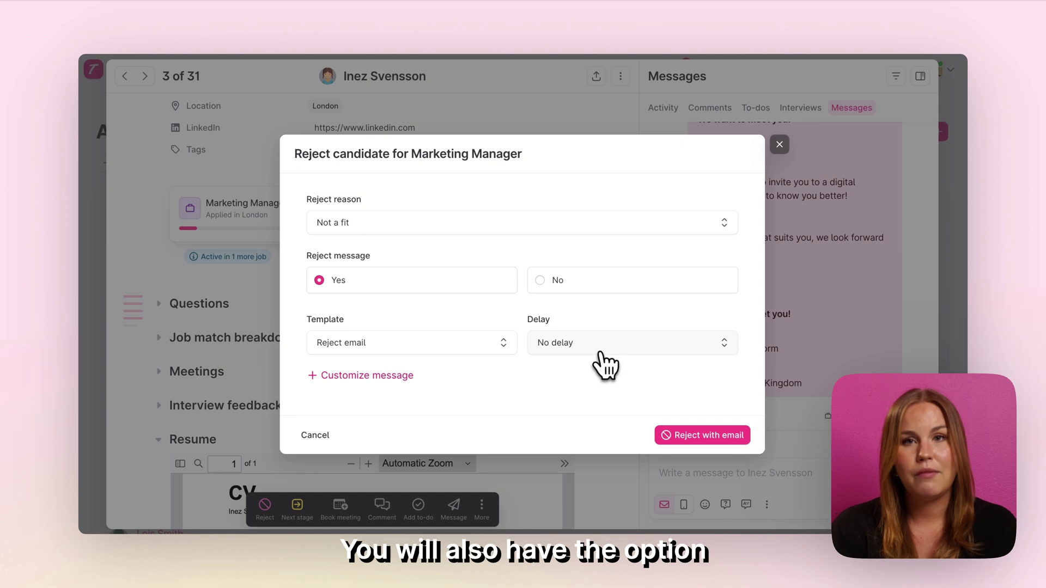
click(605, 362)
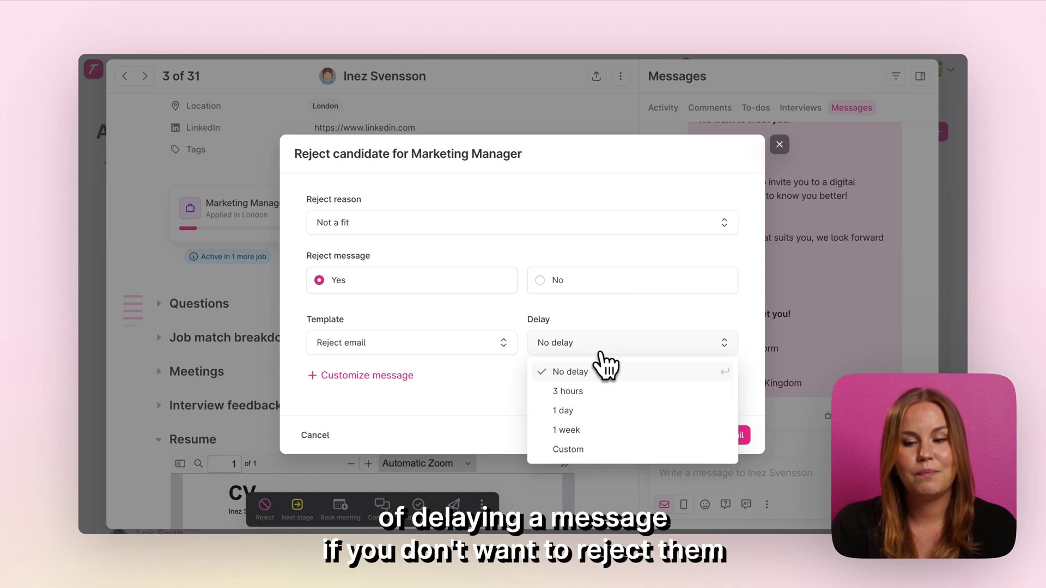